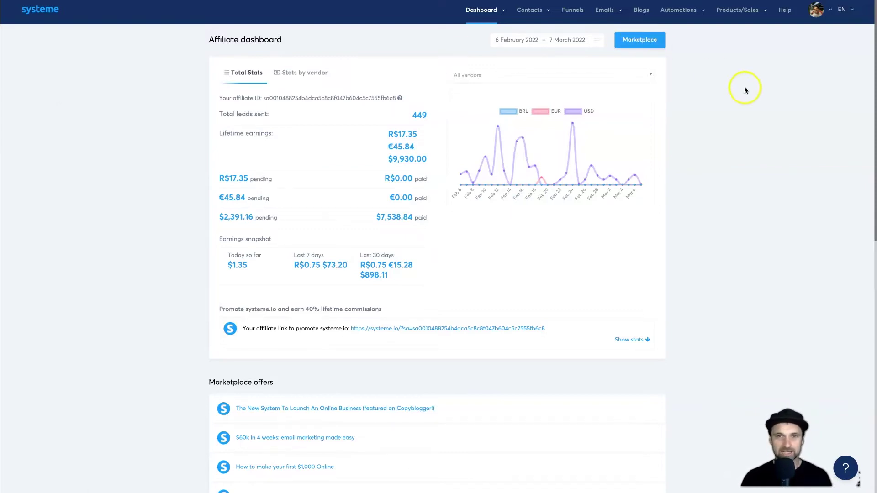
# - From Funnels, open the [SHARE] Affiliate Funnel's Product Launch Formula squeeze page in the editor
pyautogui.click(574, 11)
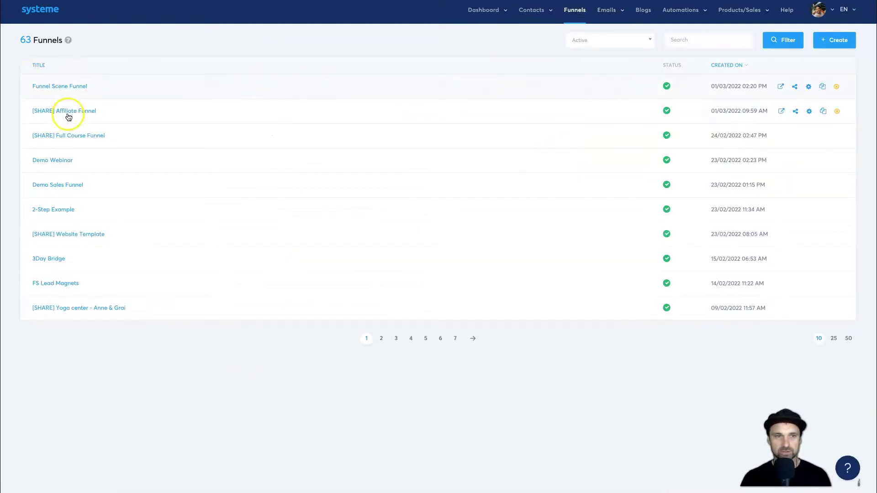
pyautogui.click(75, 112)
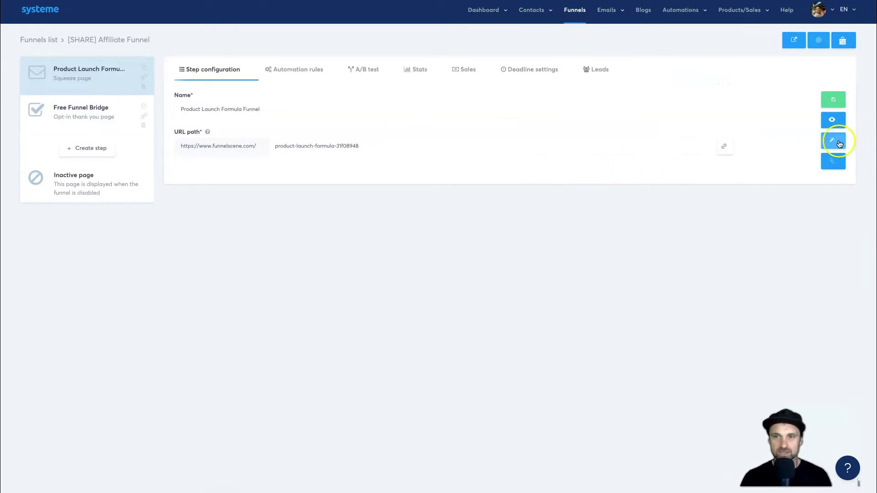
pyautogui.click(837, 145)
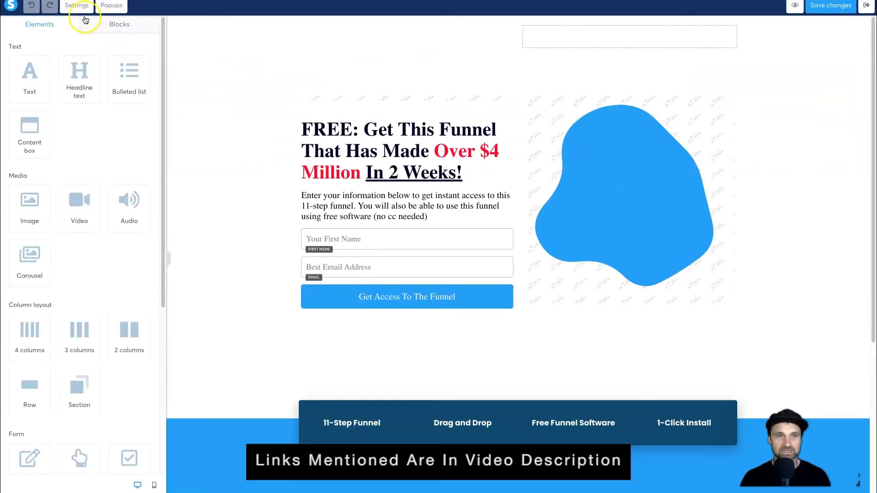
# - Open the squeeze page's settings and scroll down to the affiliate badge option
pyautogui.click(76, 5)
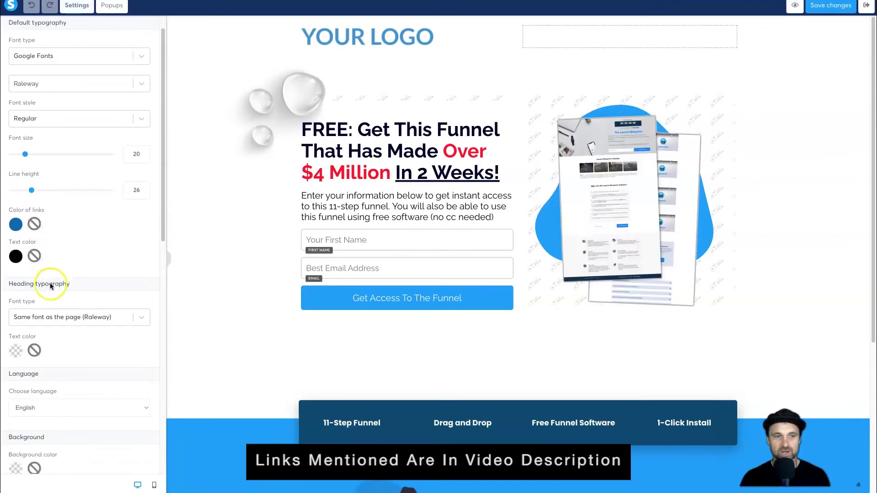
pyautogui.scroll(-10, 50, 283)
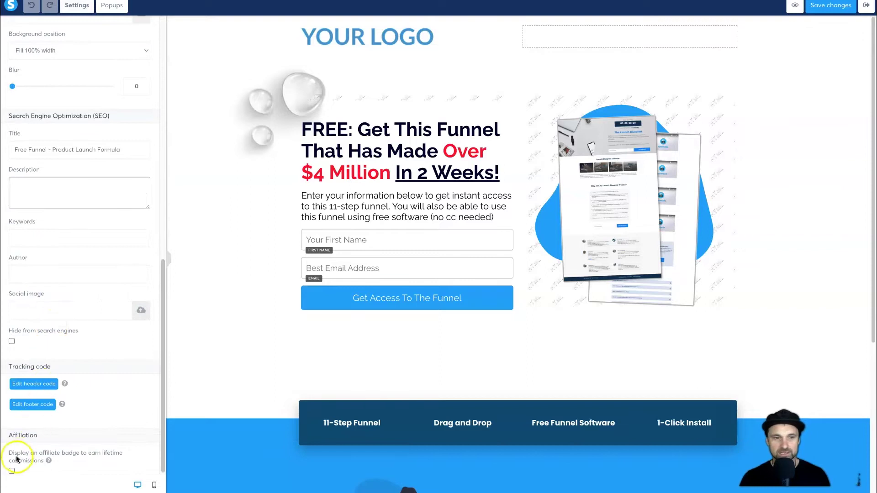
pyautogui.moveTo(10, 453); pyautogui.dragTo(63, 464)
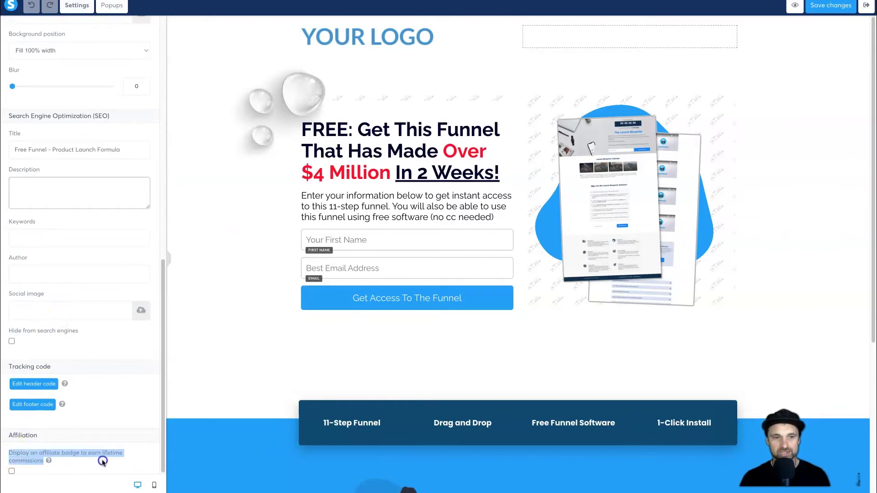
pyautogui.click(70, 464)
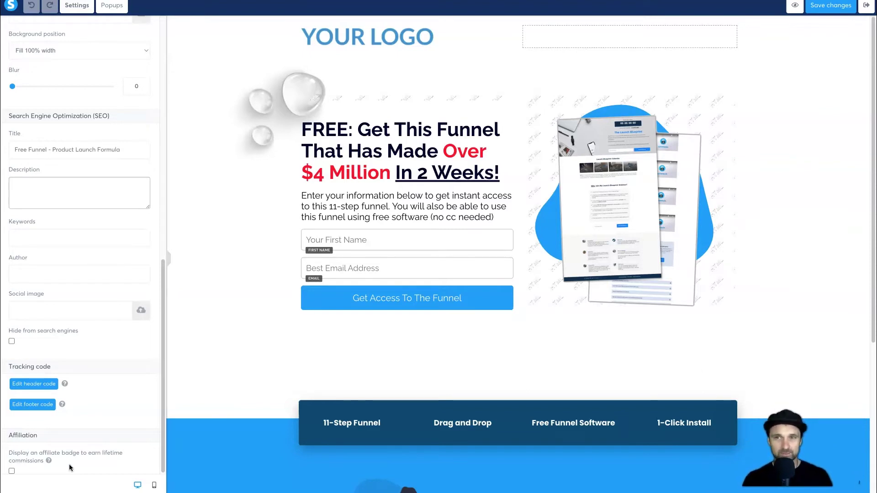
pyautogui.click(69, 468)
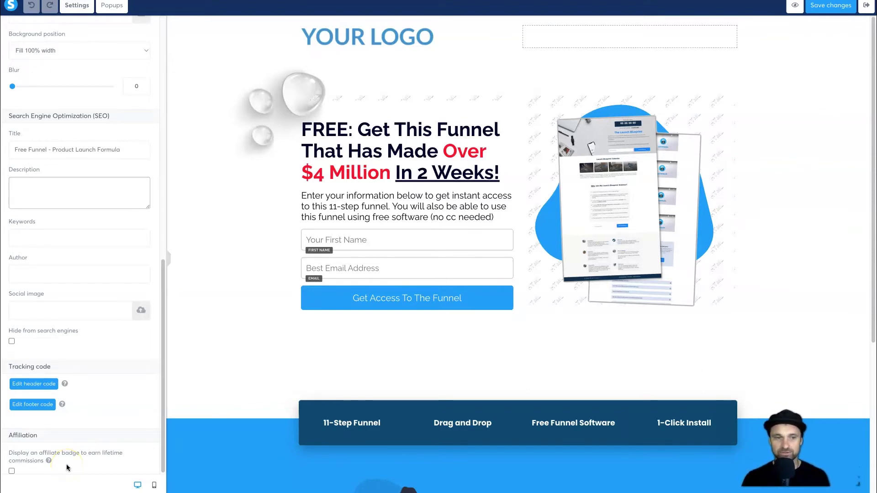
# - Toggle the affiliate badge on to preview it, turn it back off, and save the squeeze page
pyautogui.click(11, 471)
pyautogui.click(692, 467)
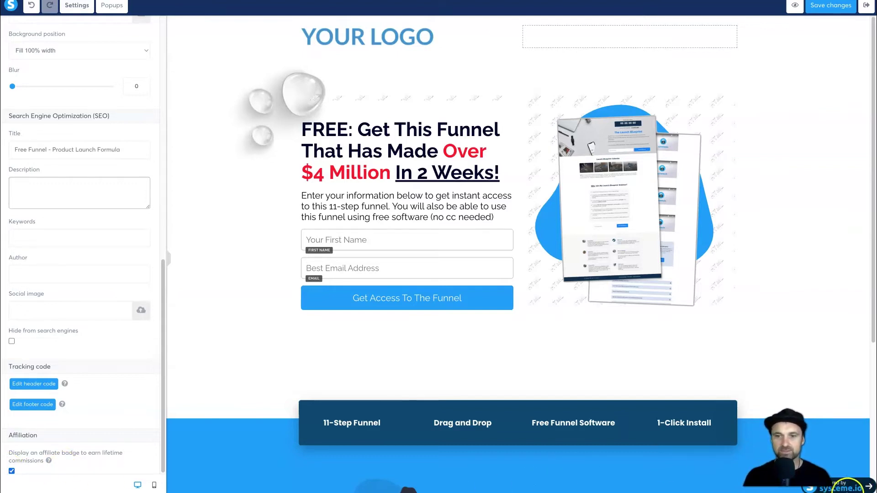
pyautogui.click(11, 471)
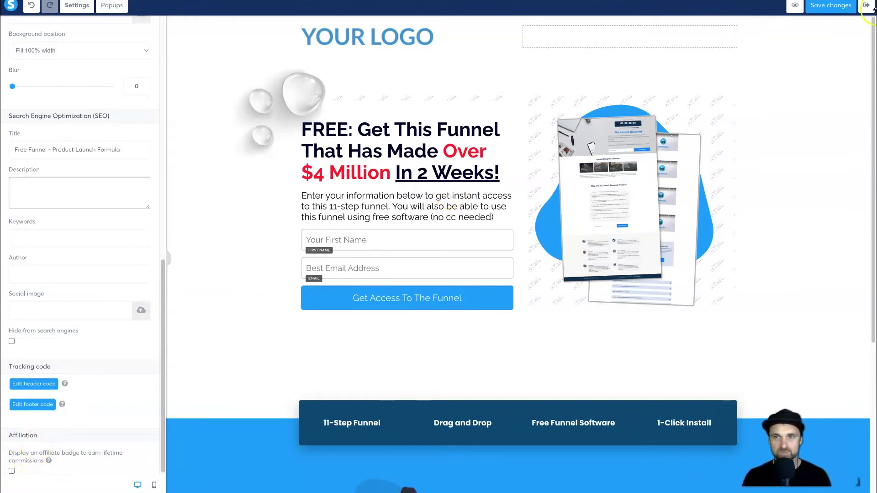
pyautogui.click(830, 5)
pyautogui.click(84, 3)
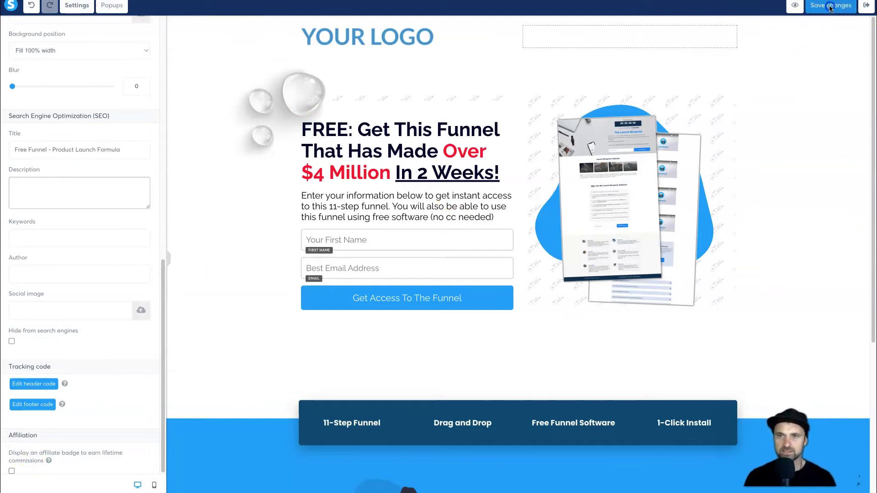
pyautogui.click(828, 6)
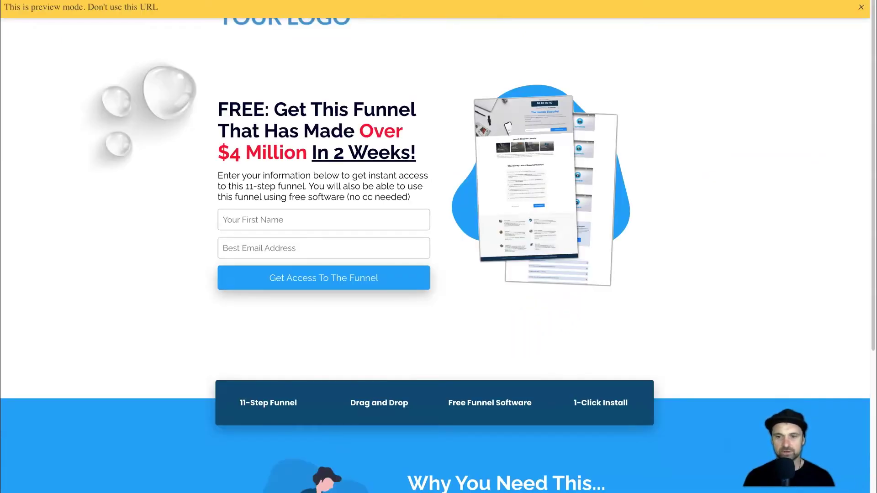
pyautogui.click(862, 7)
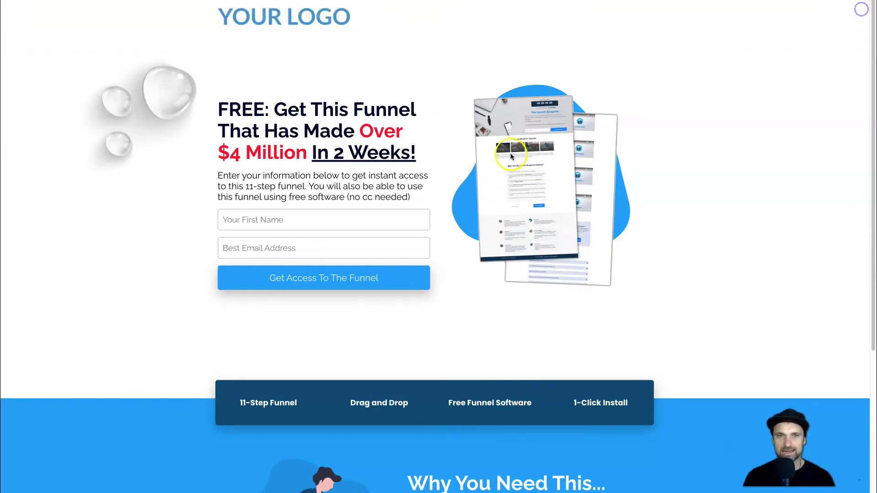
pyautogui.scroll(-4, 507, 155)
pyautogui.scroll(4, 501, 161)
pyautogui.click(118, 8)
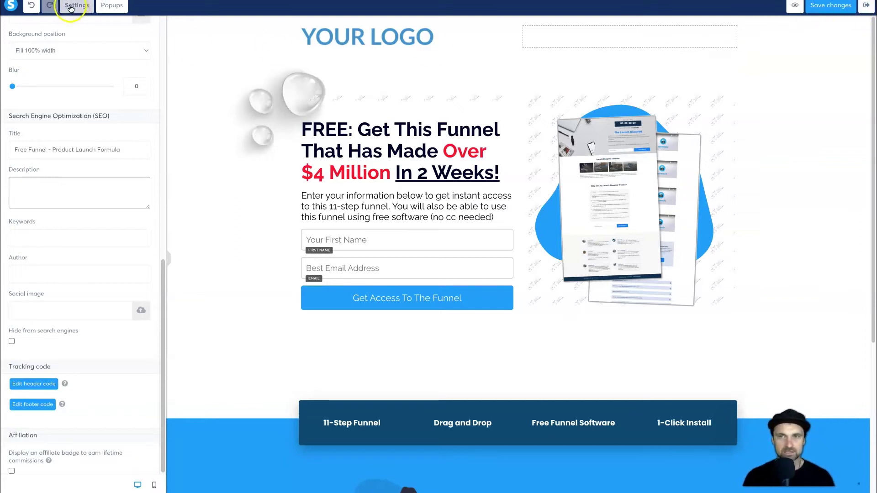
pyautogui.click(867, 6)
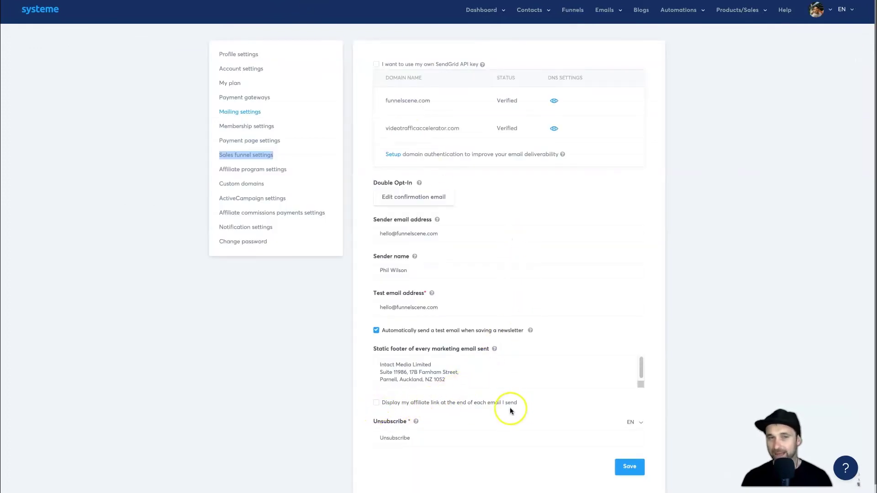
# - In account Mailing settings, enable 'Display my affiliate link' on every email and save
pyautogui.click(321, 363)
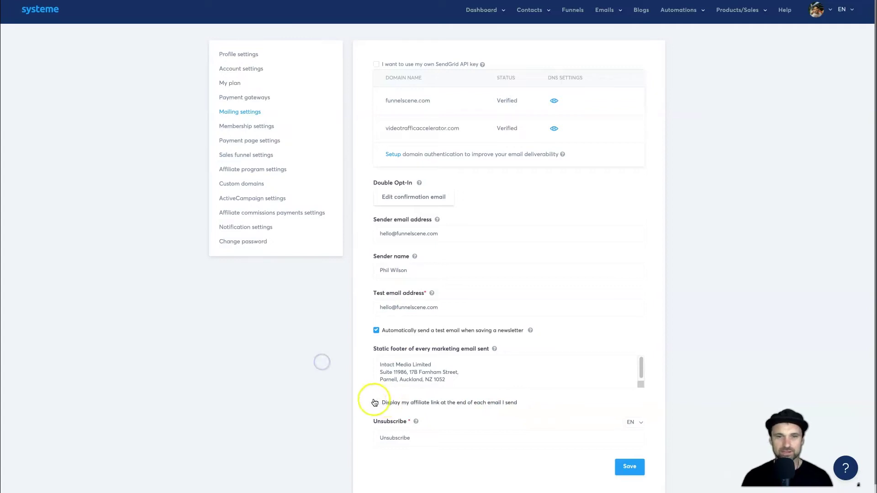
pyautogui.click(817, 10)
pyautogui.click(238, 117)
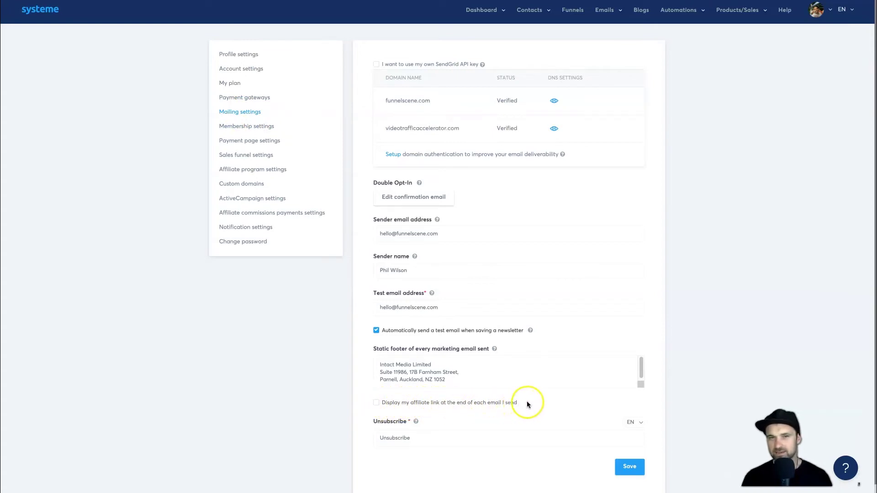
pyautogui.click(376, 403)
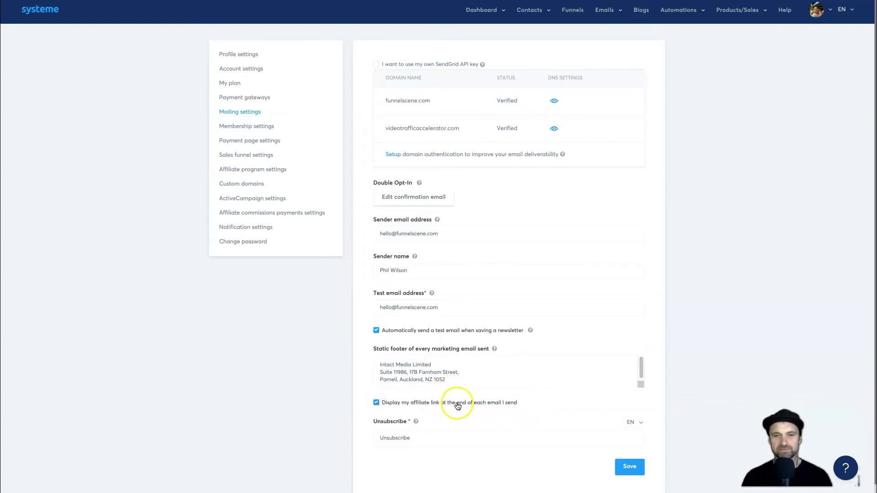
pyautogui.click(630, 468)
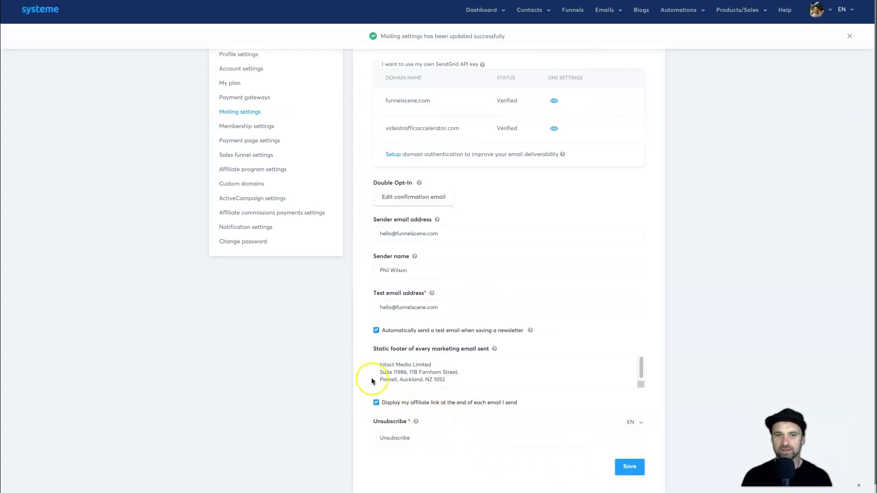
# - Untick 'Display my affiliate link at the end of each email I send' and save the mailing settings
pyautogui.click(377, 403)
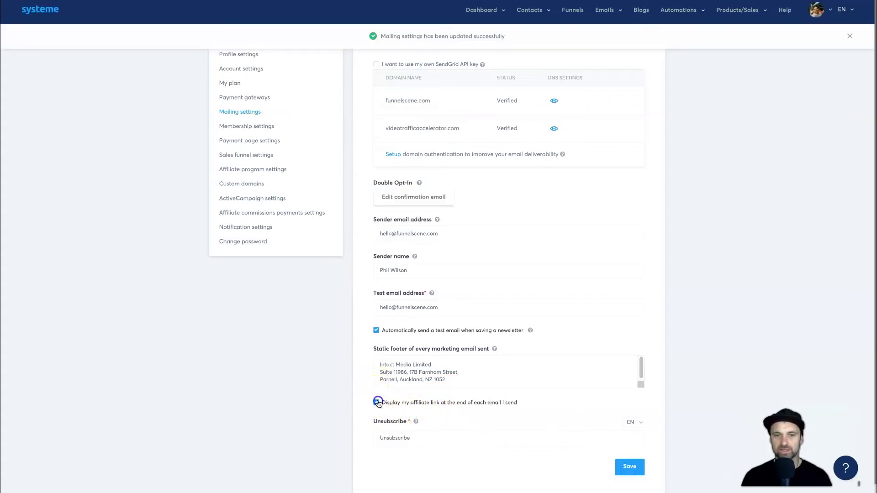
pyautogui.click(630, 468)
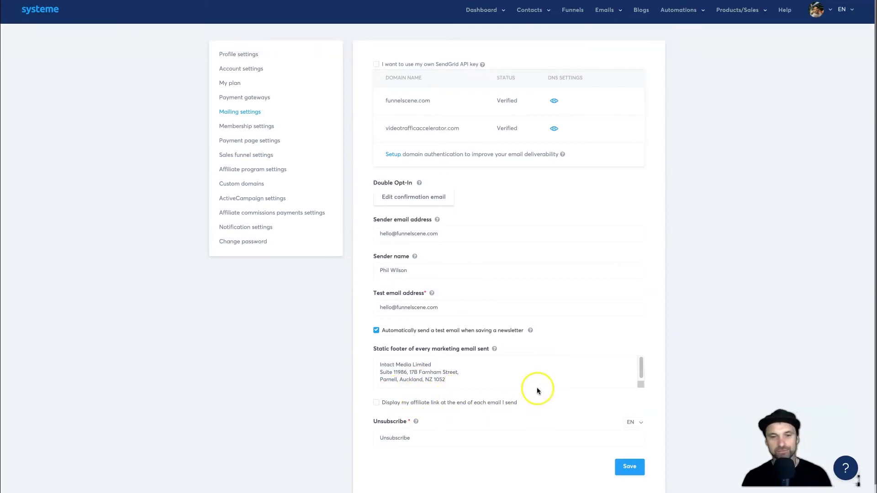
pyautogui.click(502, 409)
pyautogui.moveTo(502, 410); pyautogui.dragTo(378, 405)
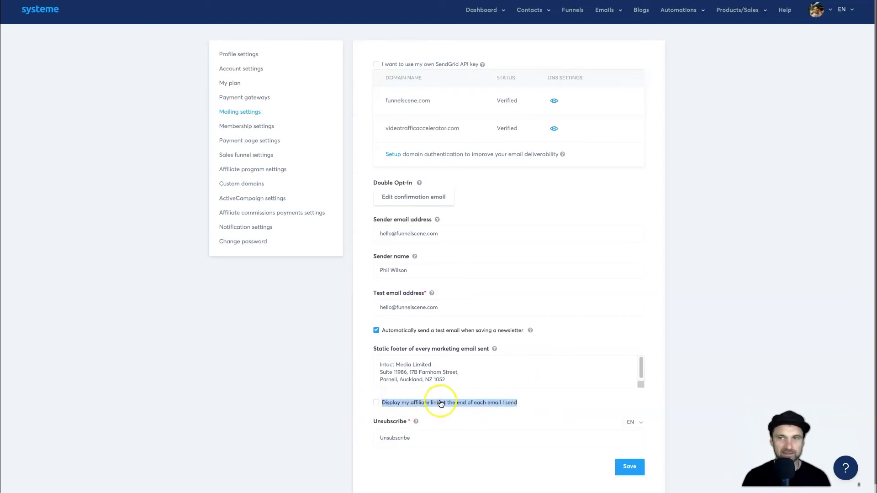
pyautogui.click(308, 391)
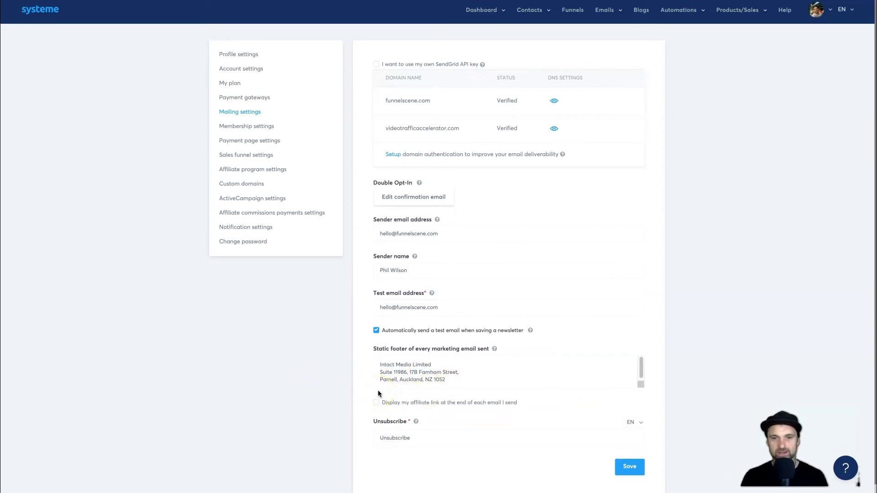
pyautogui.tripleClick(454, 399)
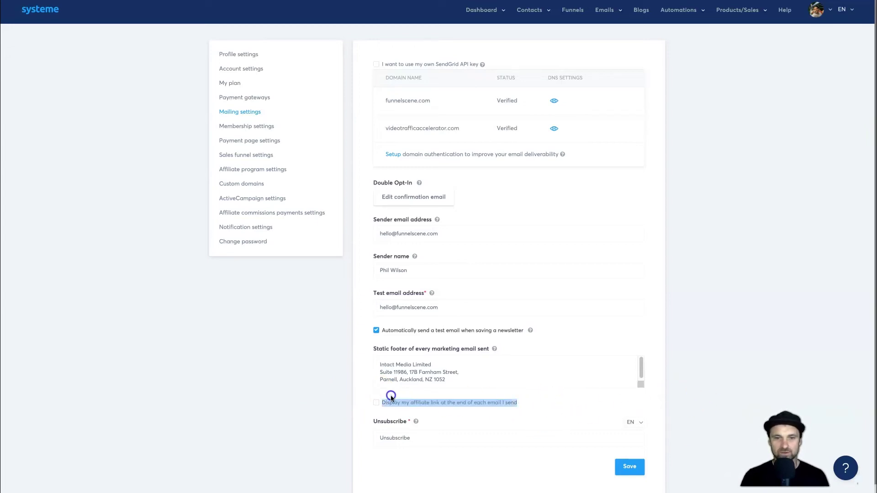
pyautogui.click(345, 407)
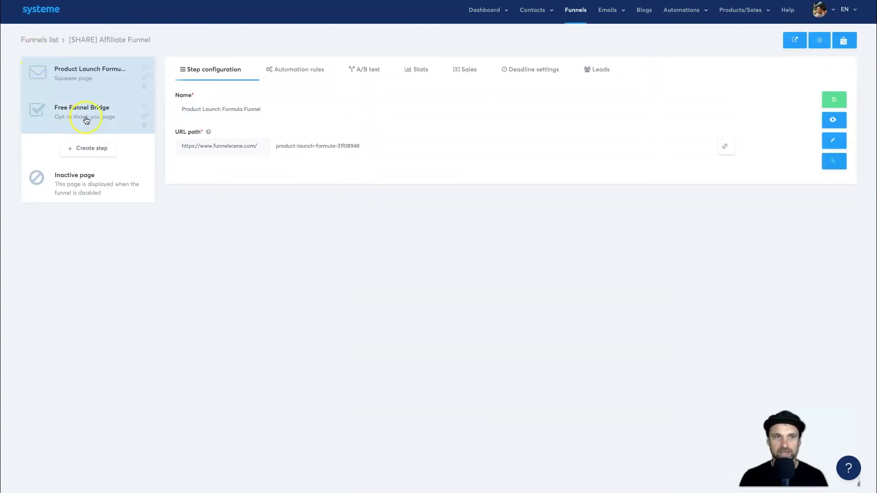
# - Edit the Free Funnel Bridge thank-you page and show its settings down at the Affiliation section
pyautogui.click(86, 118)
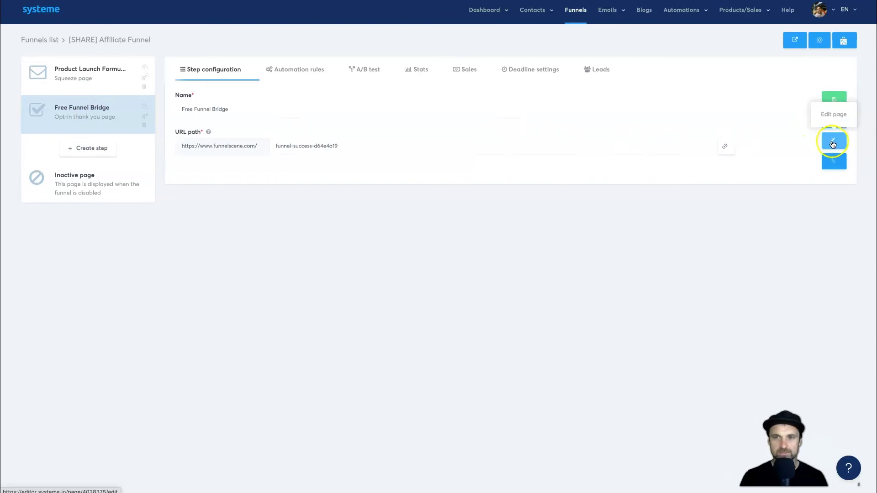
pyautogui.click(833, 144)
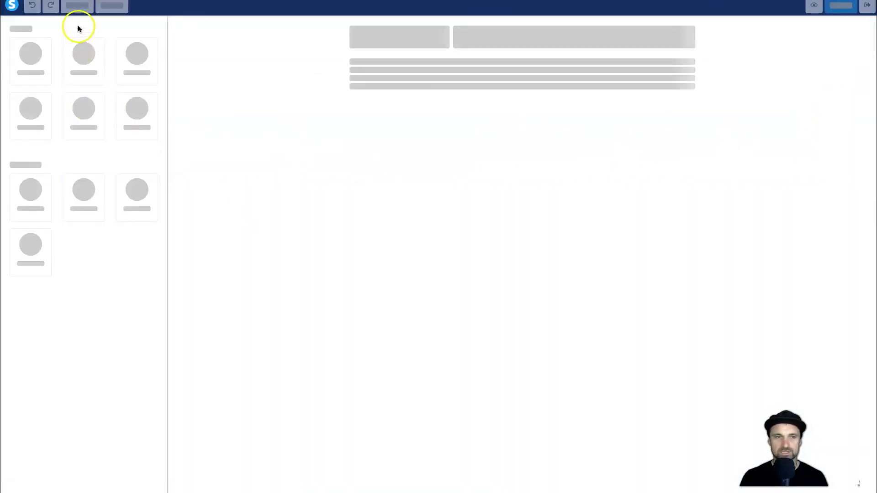
pyautogui.click(76, 5)
pyautogui.scroll(-5, 82, 274)
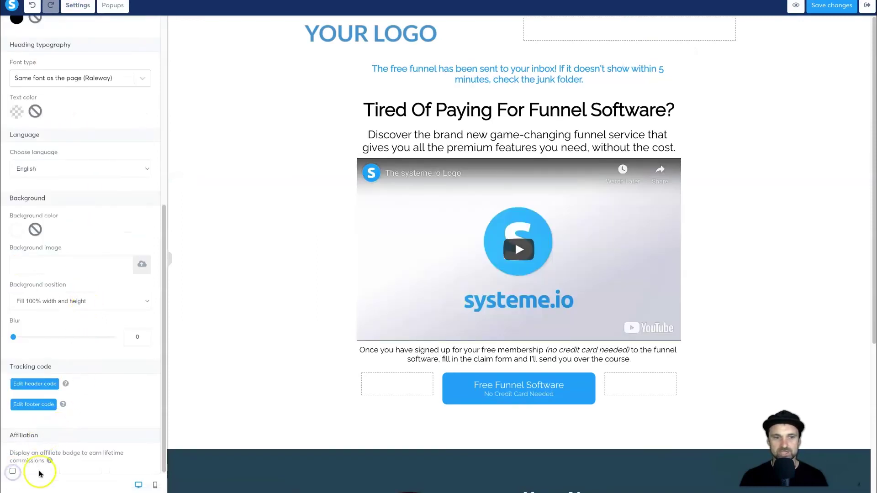
pyautogui.moveTo(49, 462)
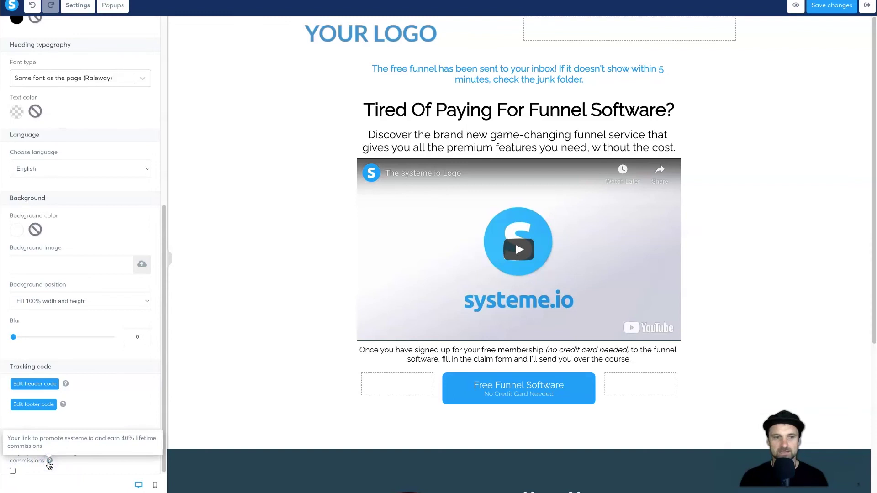